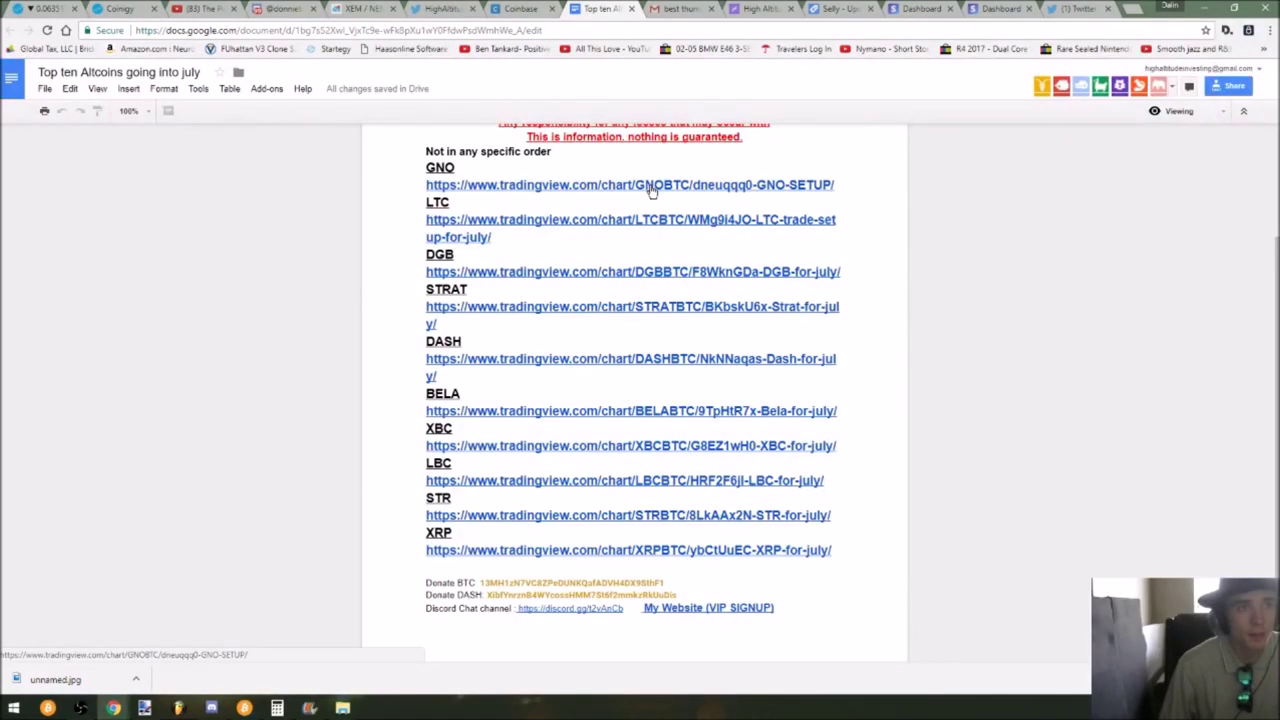
Open the GNO, LTC, DGB, STRAT and DASH chart links from the Doc in background tabs
ctrl+click(652, 190)
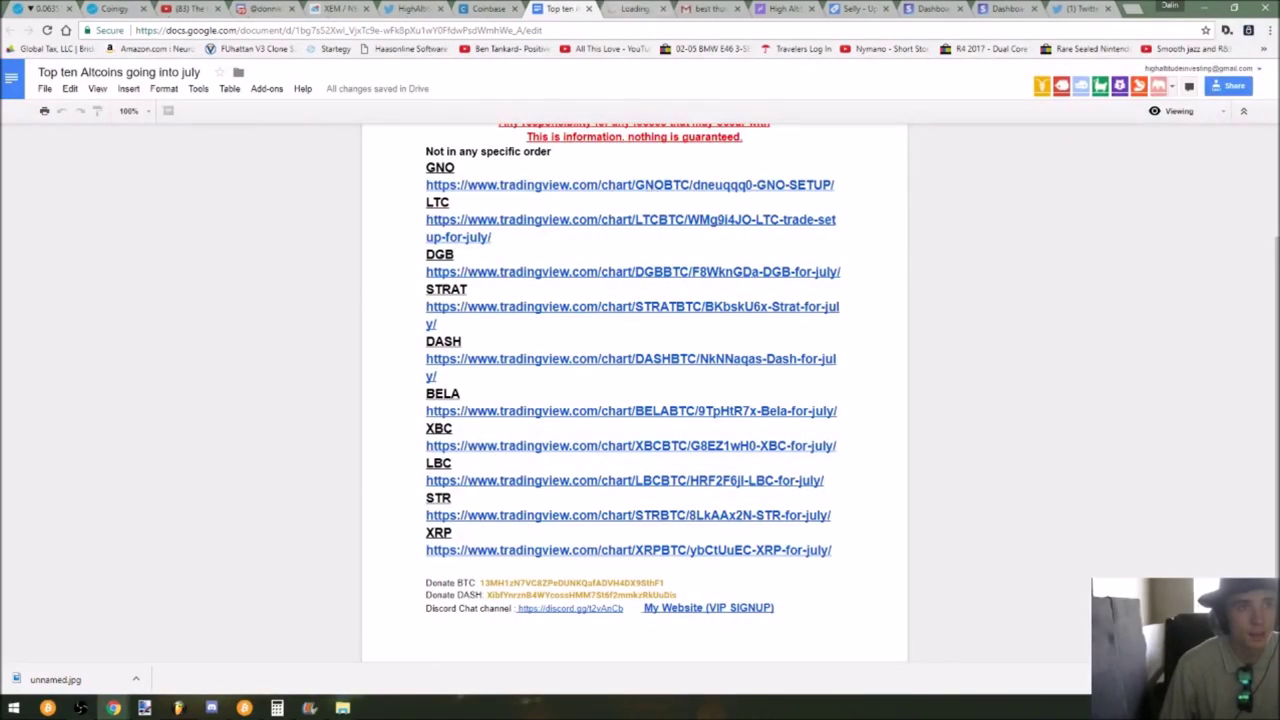
click(635, 8)
click(560, 8)
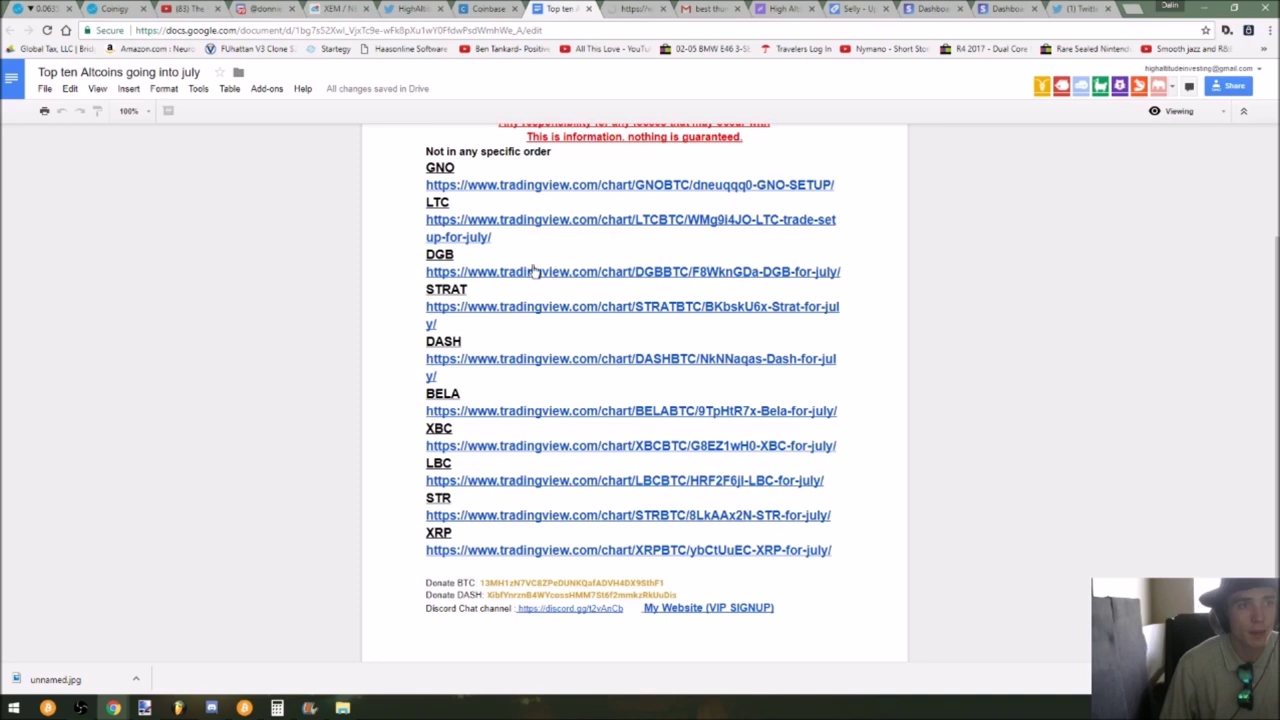
ctrl+click(512, 222)
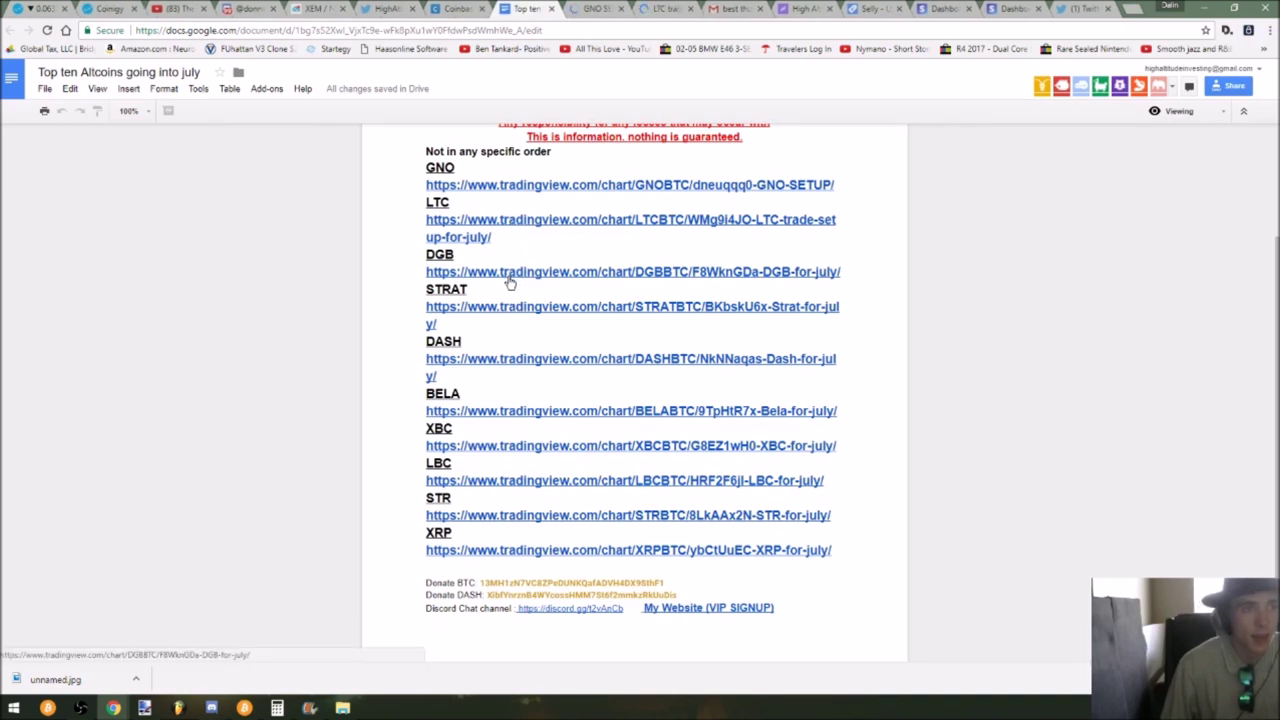
ctrl+click(508, 272)
ctrl+click(514, 308)
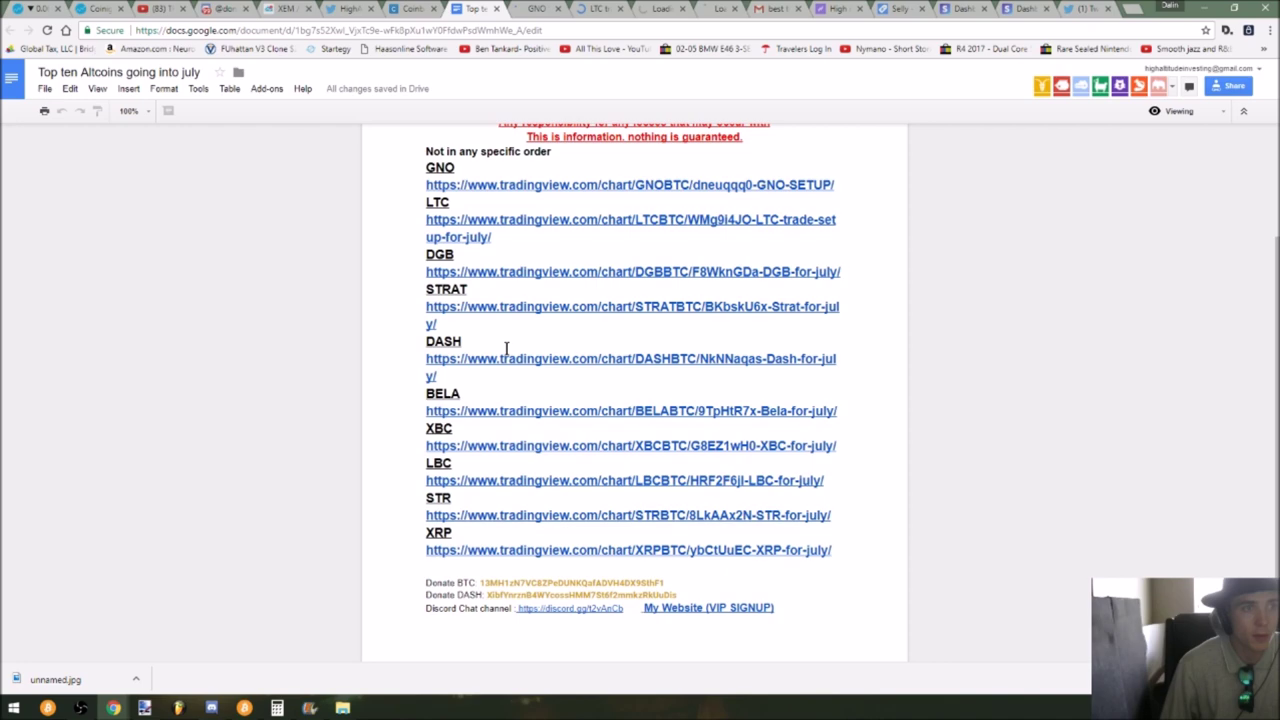
Switch from the Doc to the GNO SETUP chart tab with Ctrl+Tab
key(ctrl+Tab)
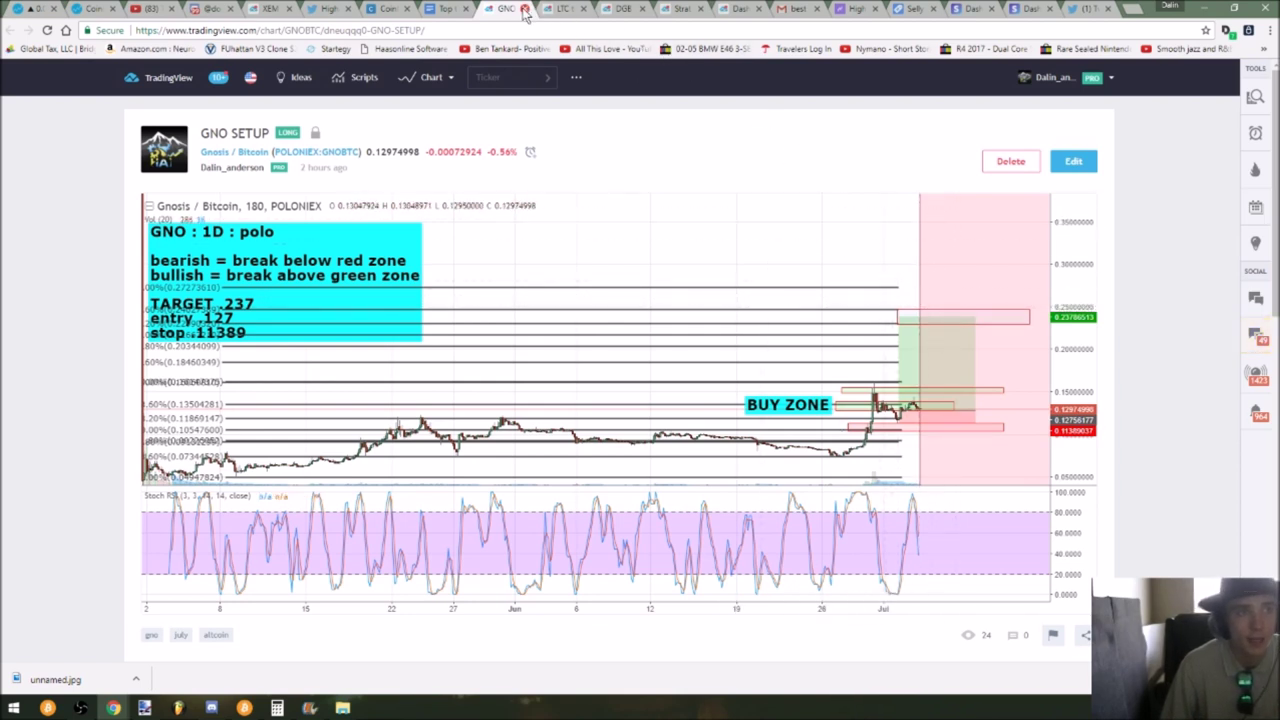
Close the GNO chart tab to bring up the LTC trade setup
click(525, 10)
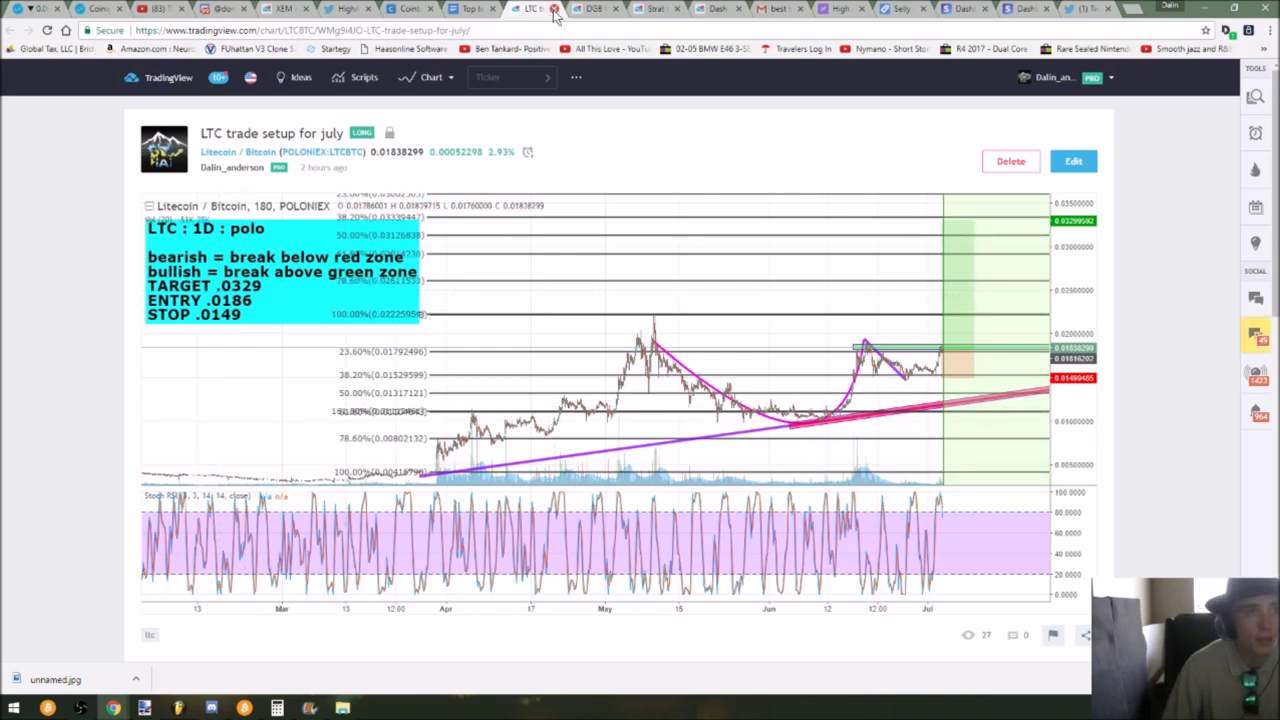
Close the LTC chart after reviewing target .0329, entry .0186 and stop .0149
click(554, 12)
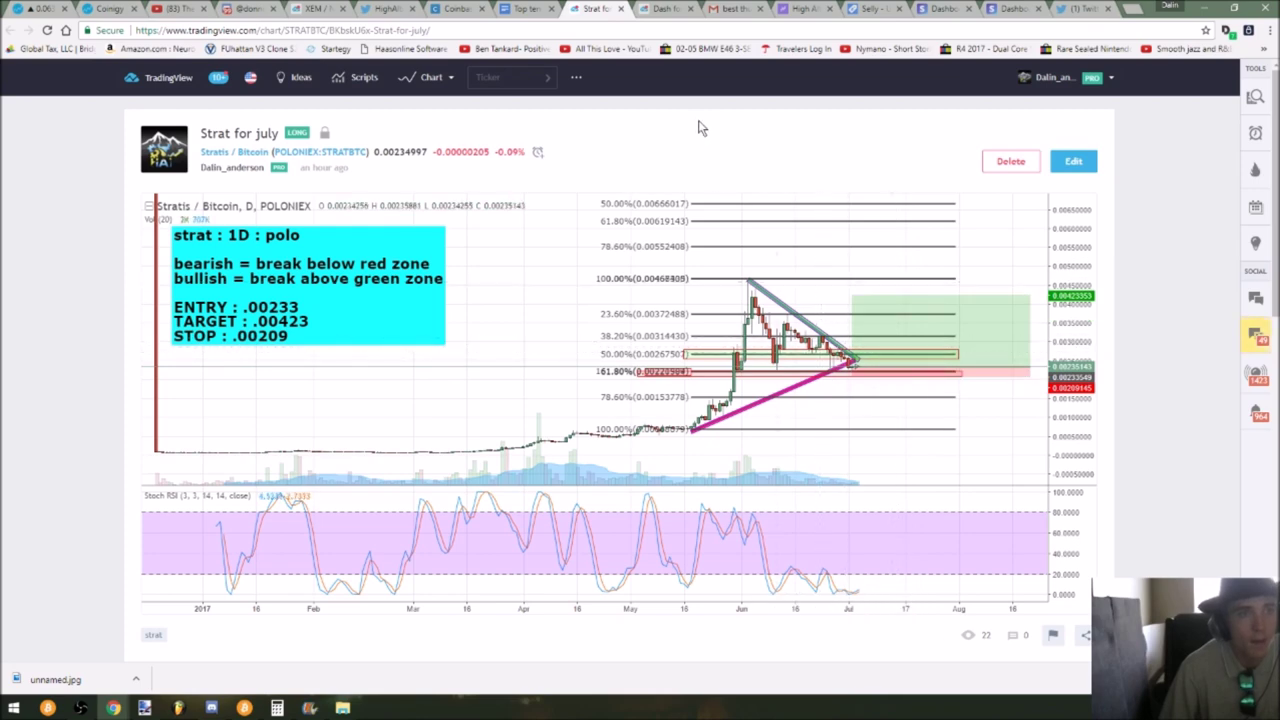
Close the Strat chart tab to bring up the Dash for July setup
click(622, 12)
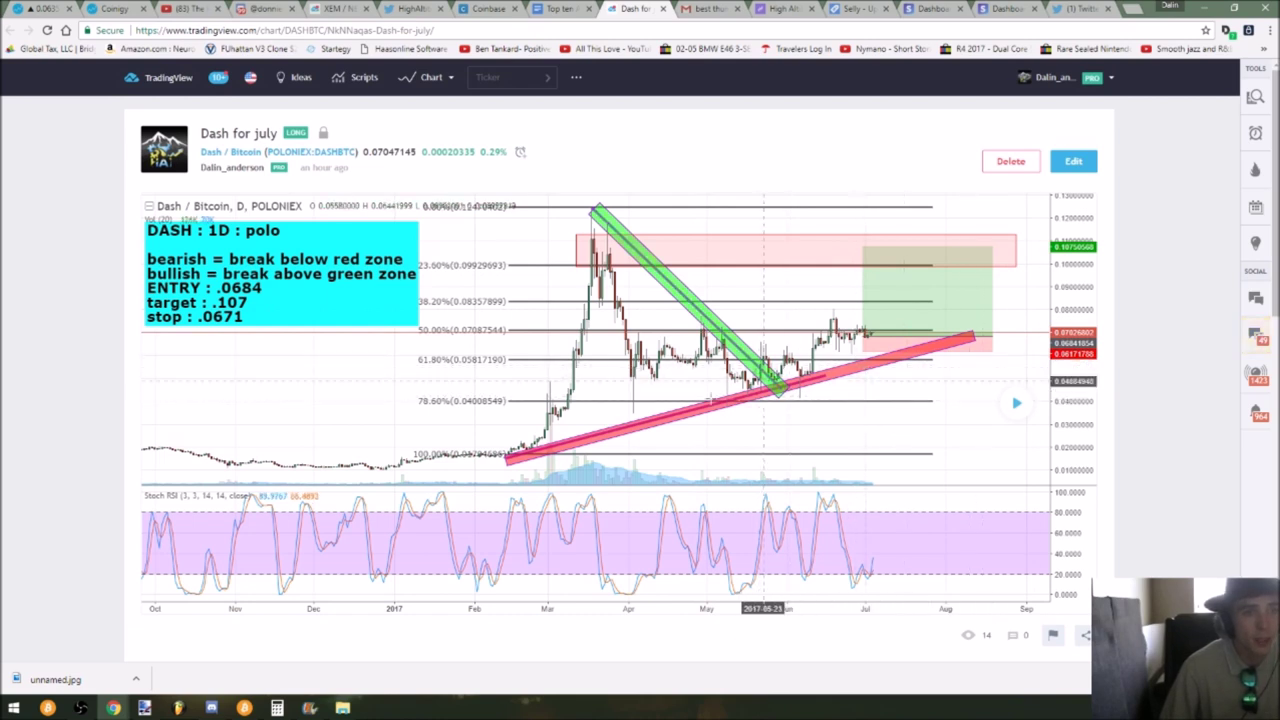
mouse_move(927, 290)
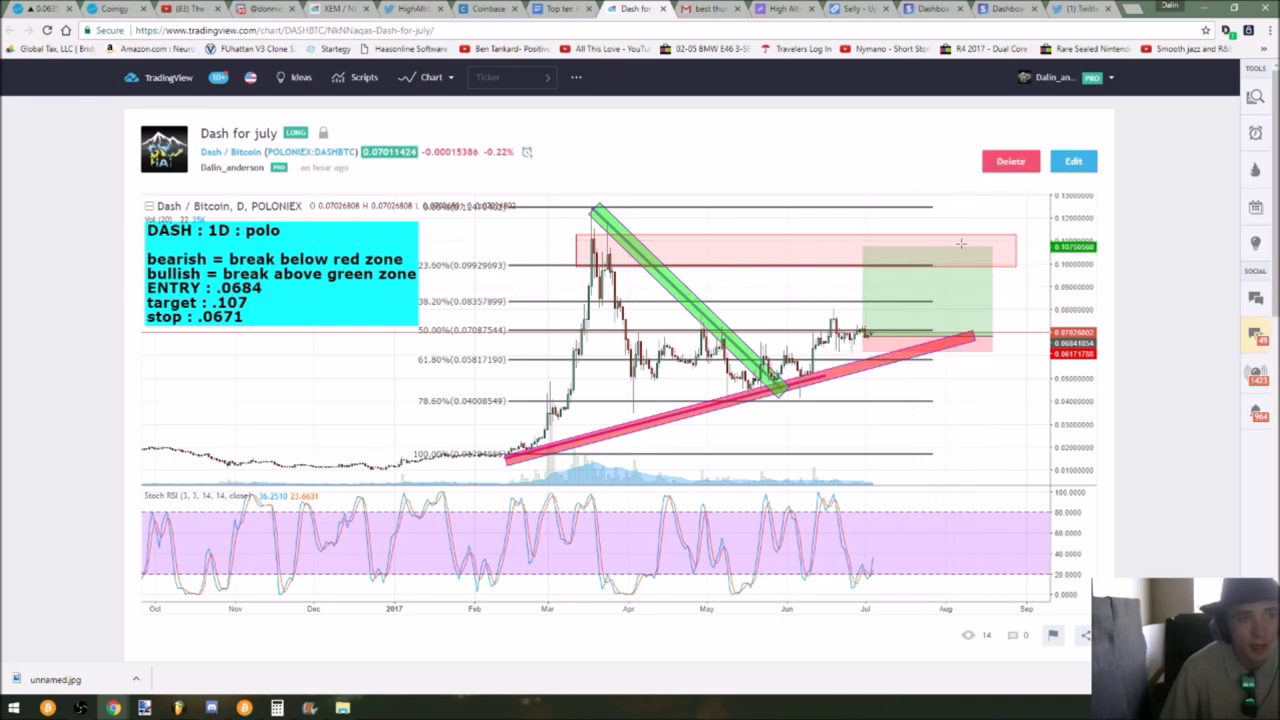
scroll(961, 244, down, 4)
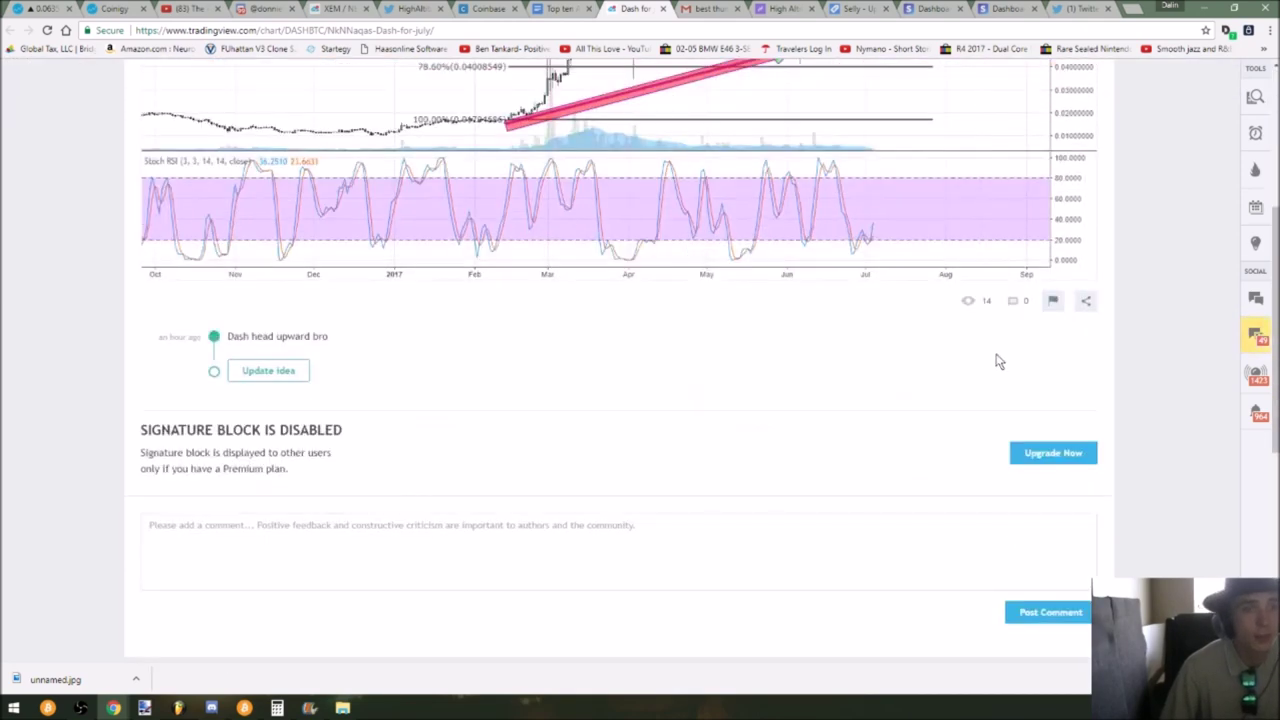
scroll(685, 275, up, 4)
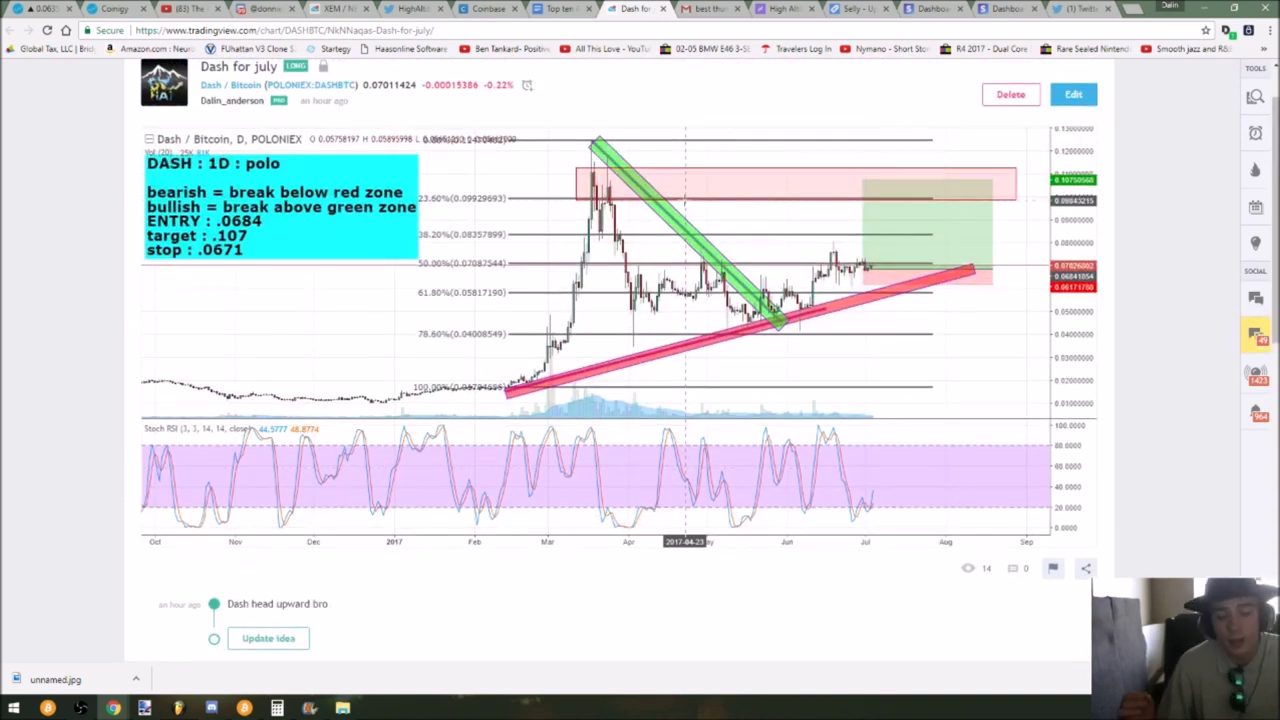
Close the Dash chart, then open the BELA link and switch to the Bela for July chart
click(663, 9)
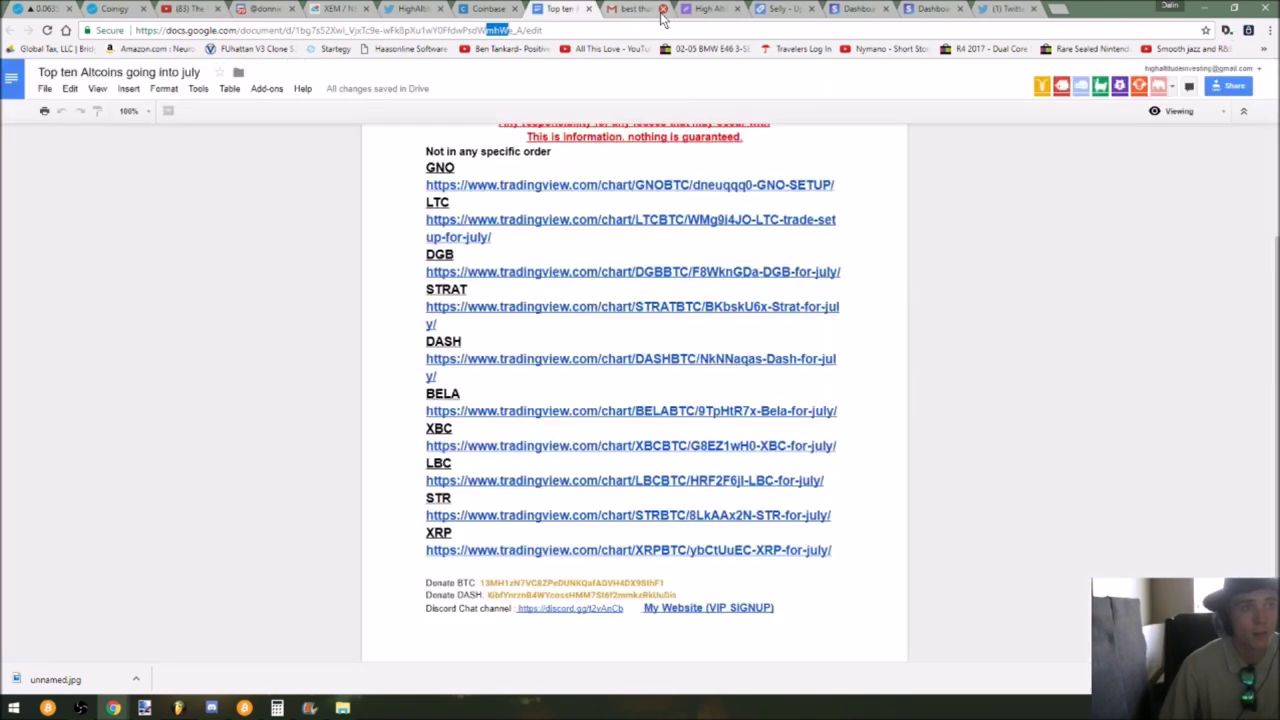
ctrl+click(528, 420)
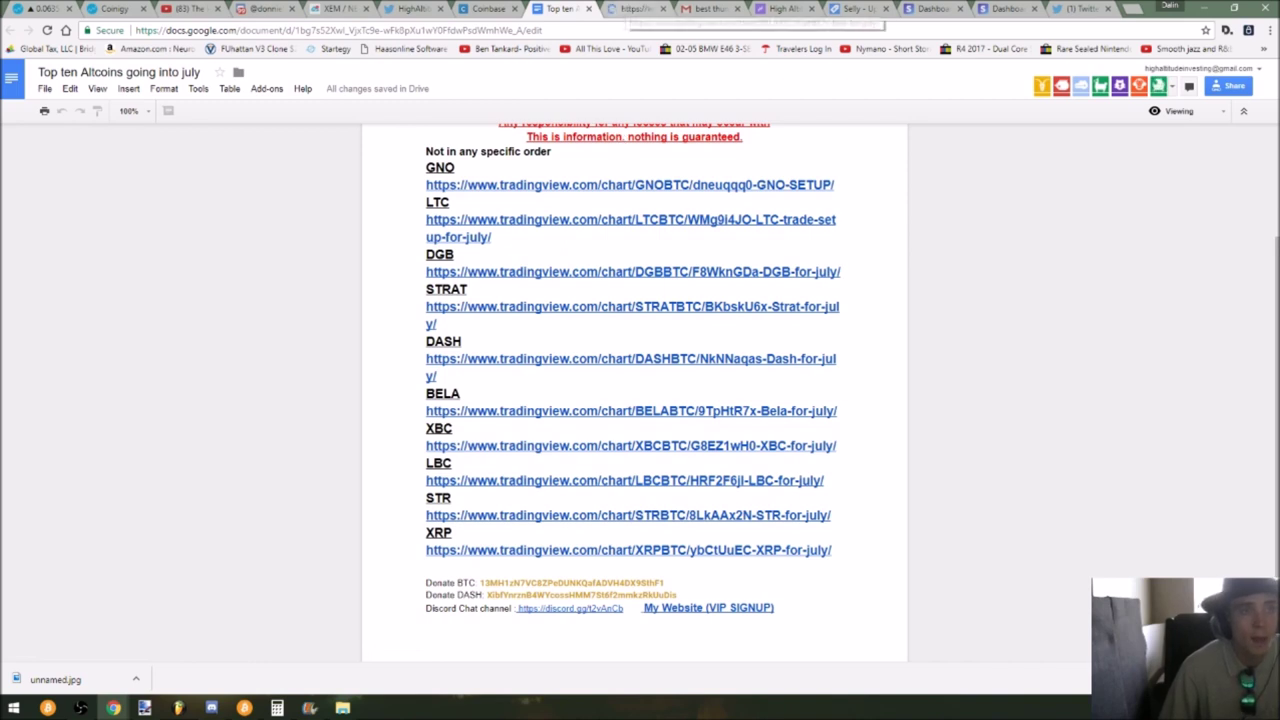
click(636, 9)
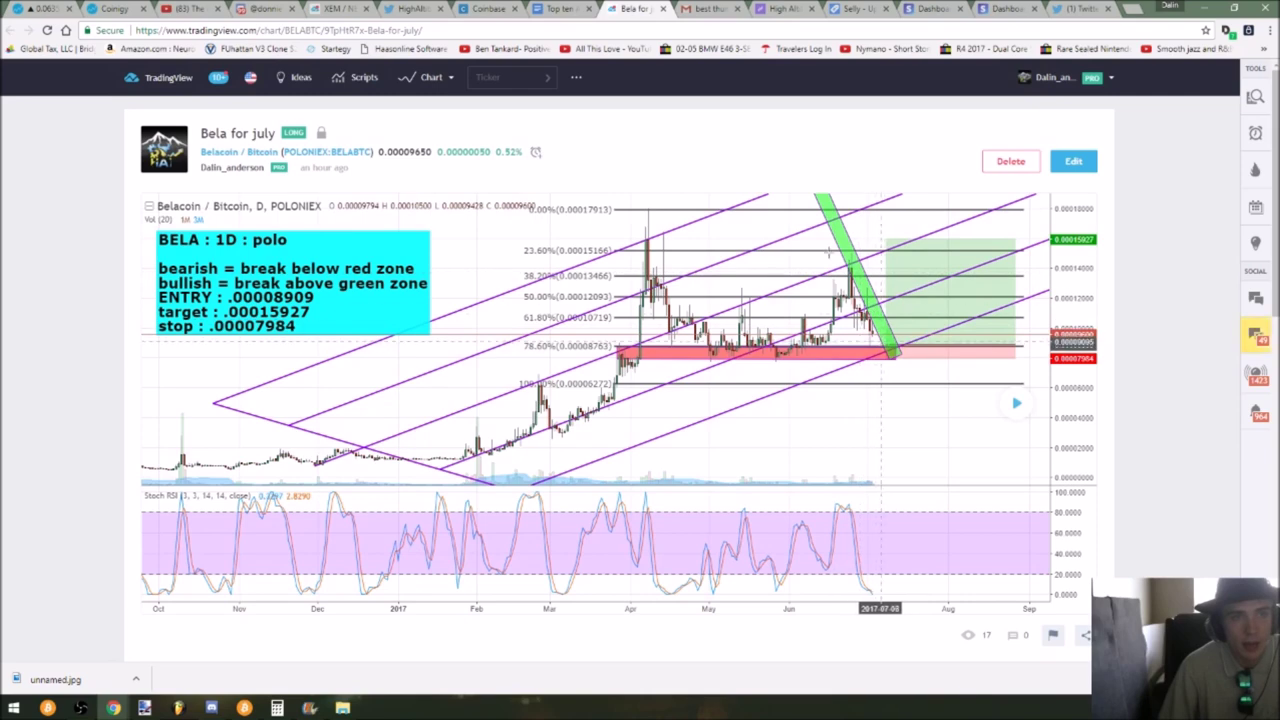
mouse_move(950, 295)
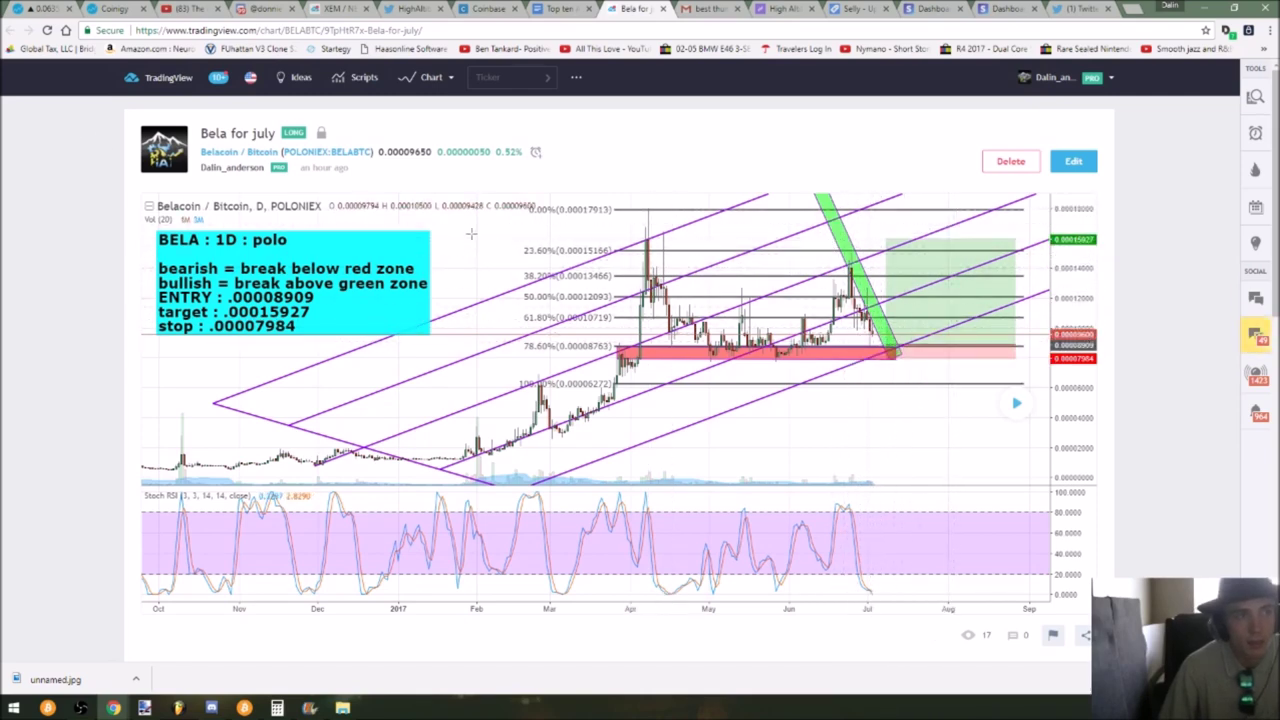
scroll(640, 400, down, 5)
scroll(700, 350, up, 5)
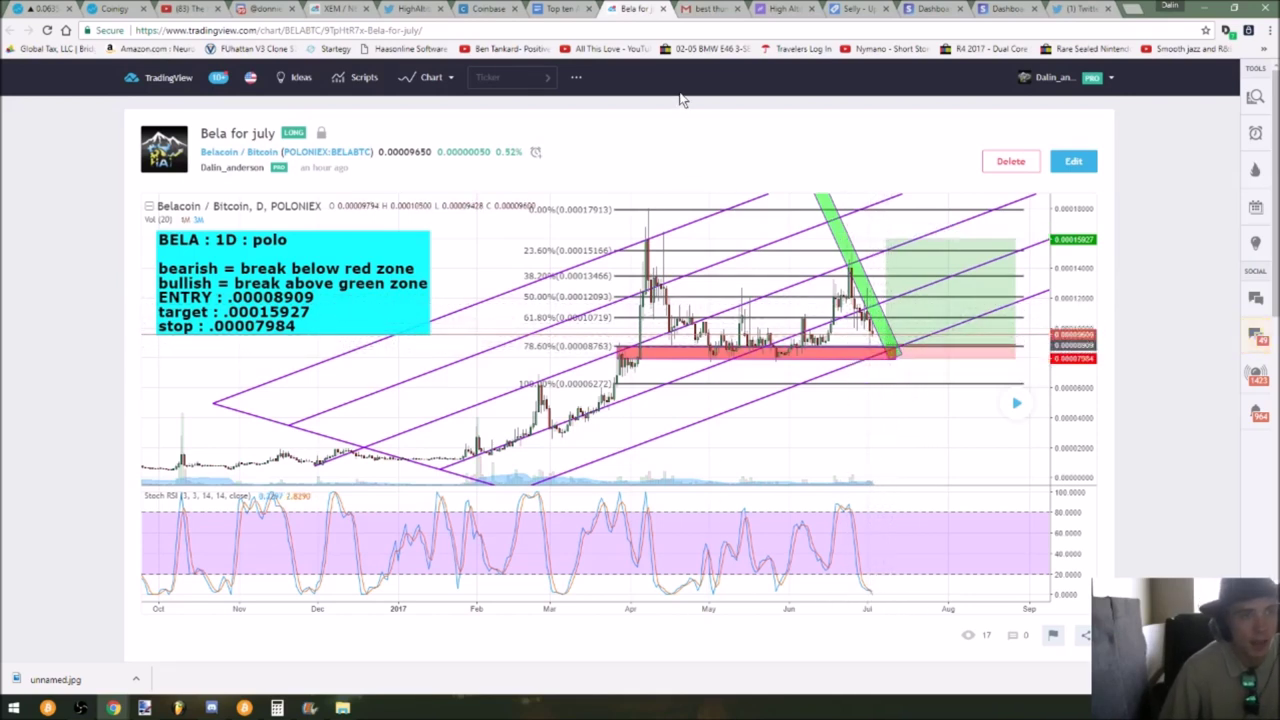
Close the Bela chart, then open, review and close the XBC for July chart
click(665, 10)
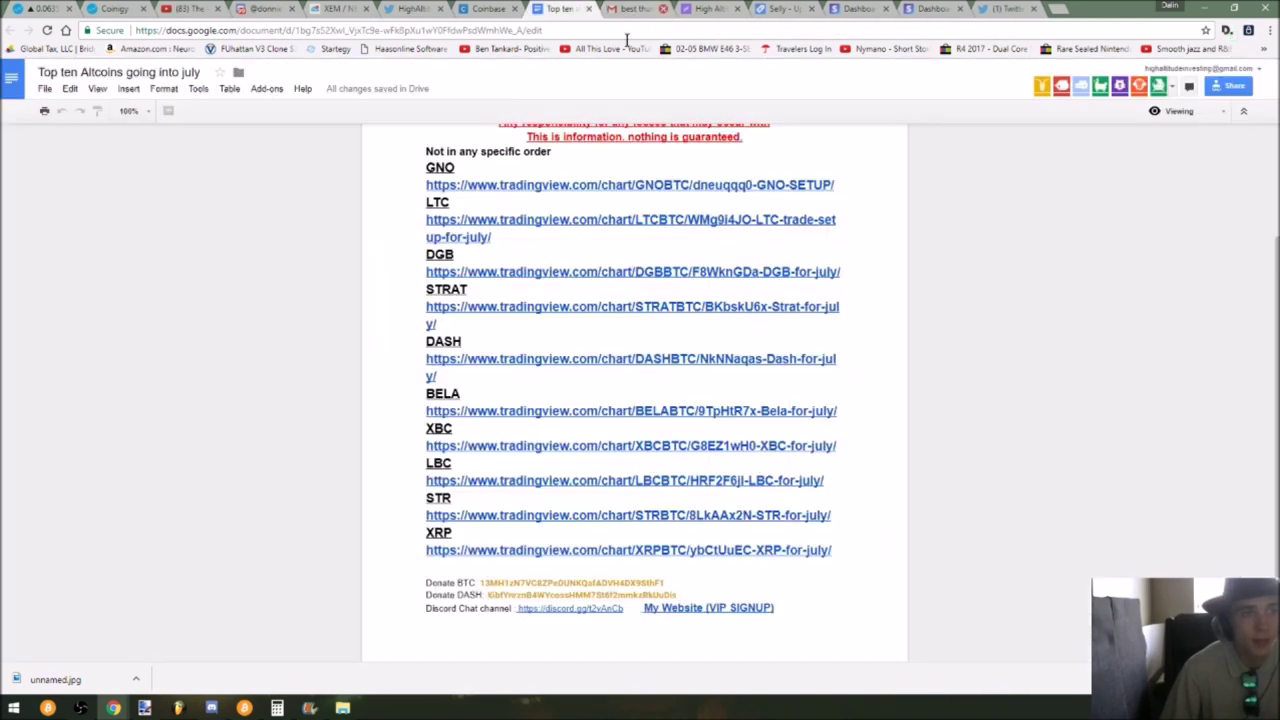
middle_click(531, 447)
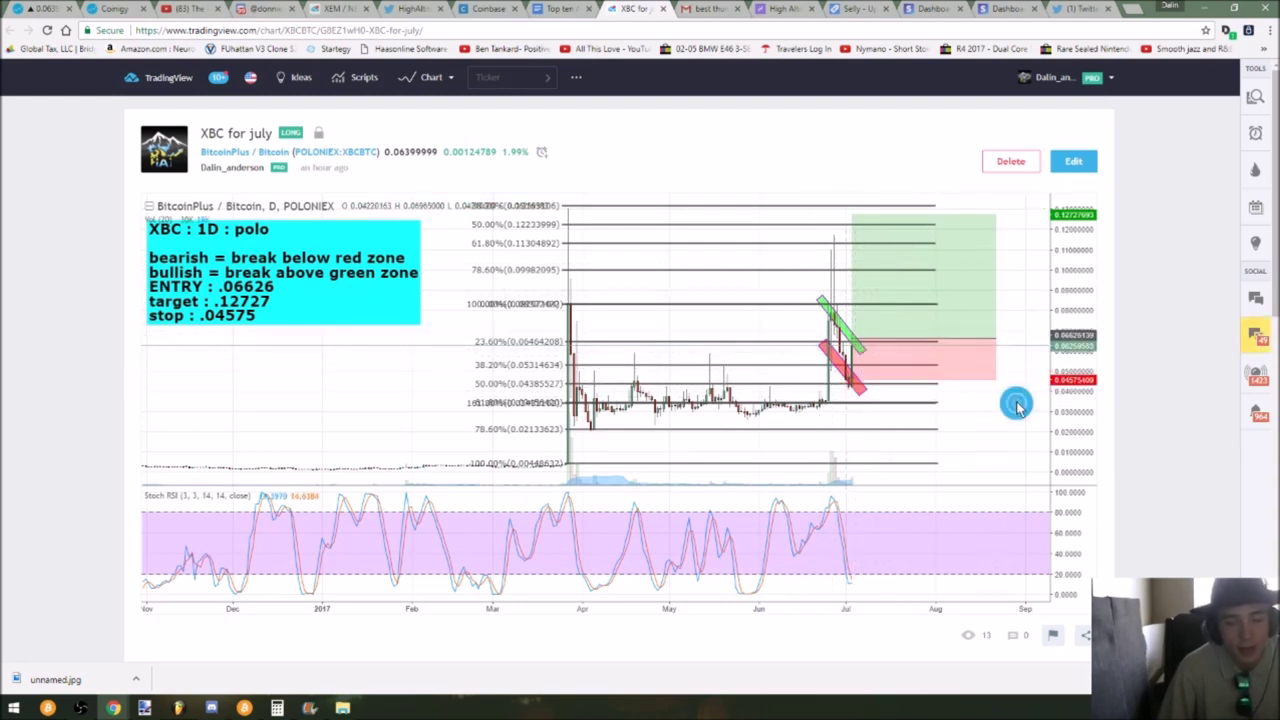
click(1017, 405)
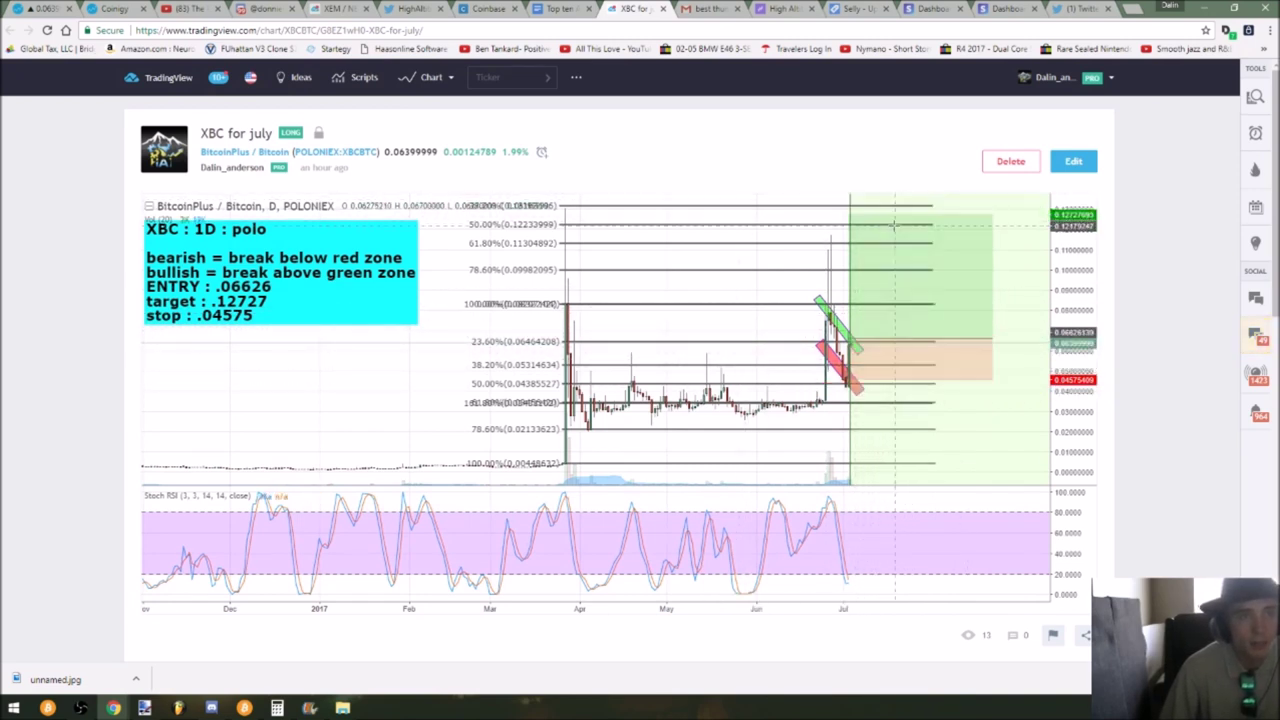
mouse_move(920, 280)
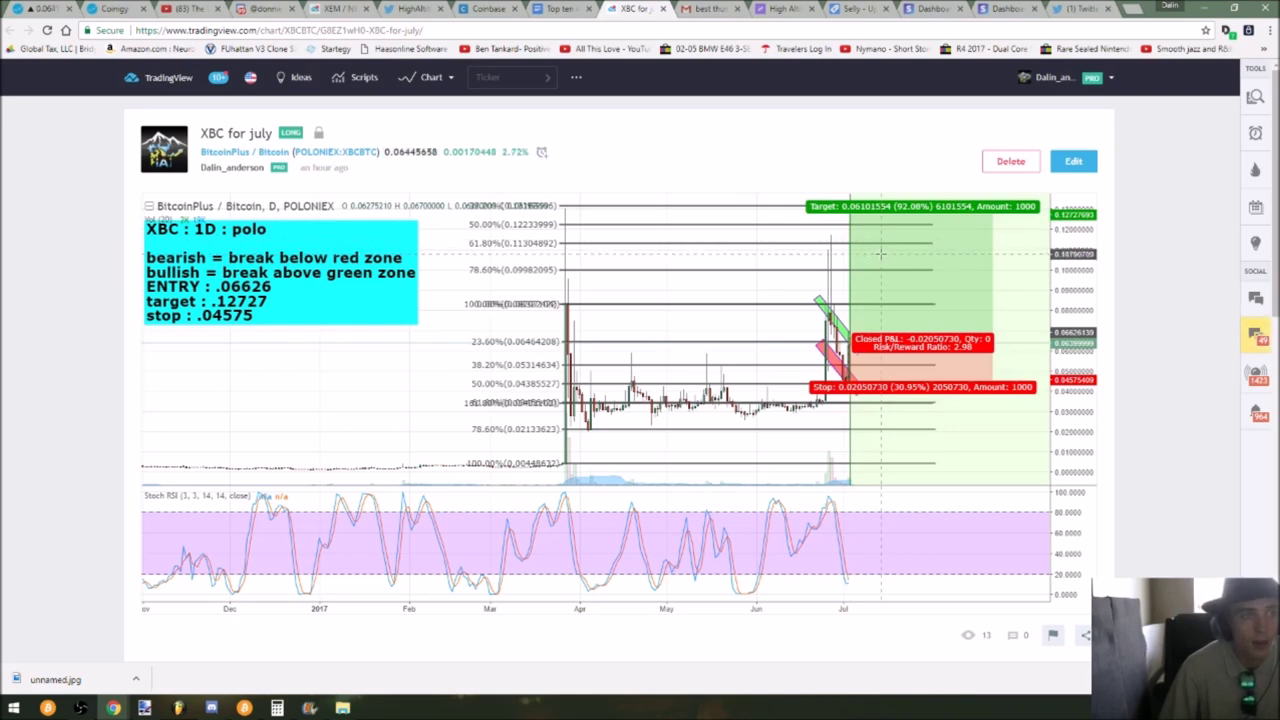
scroll(880, 255, down, 5)
scroll(1165, 320, down, 5)
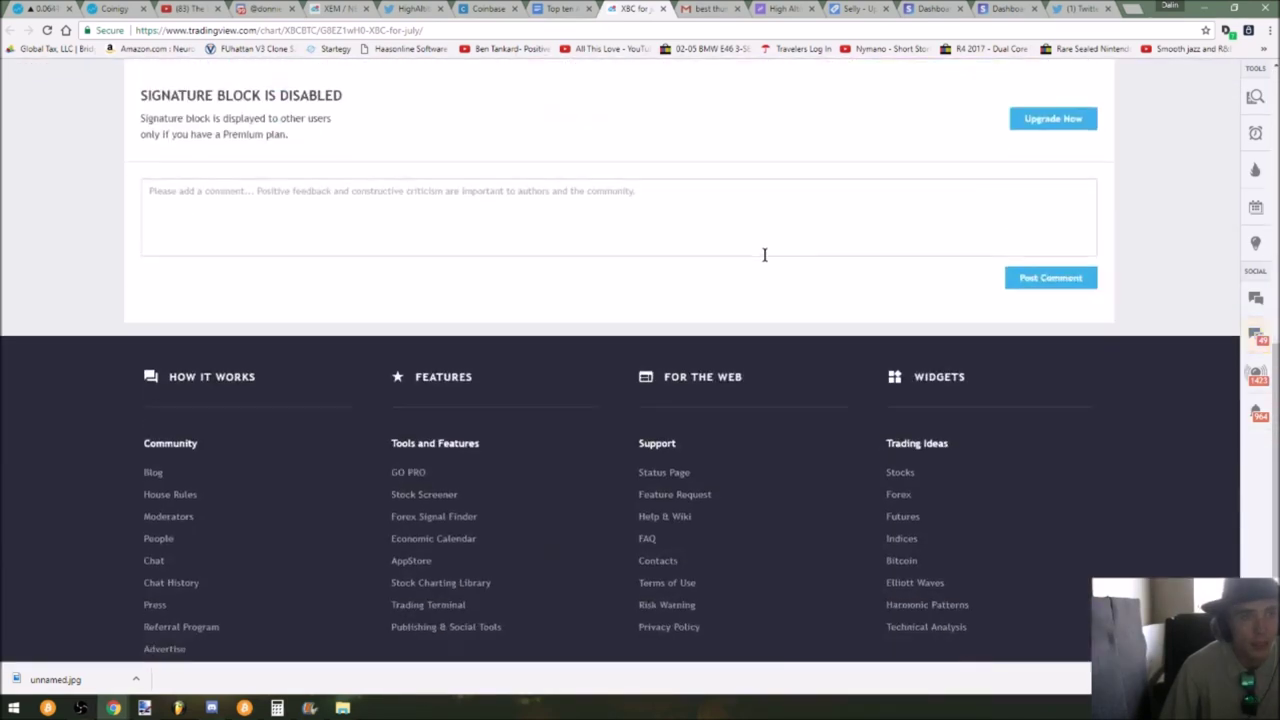
scroll(765, 300, up, 10)
scroll(765, 255, up, 3)
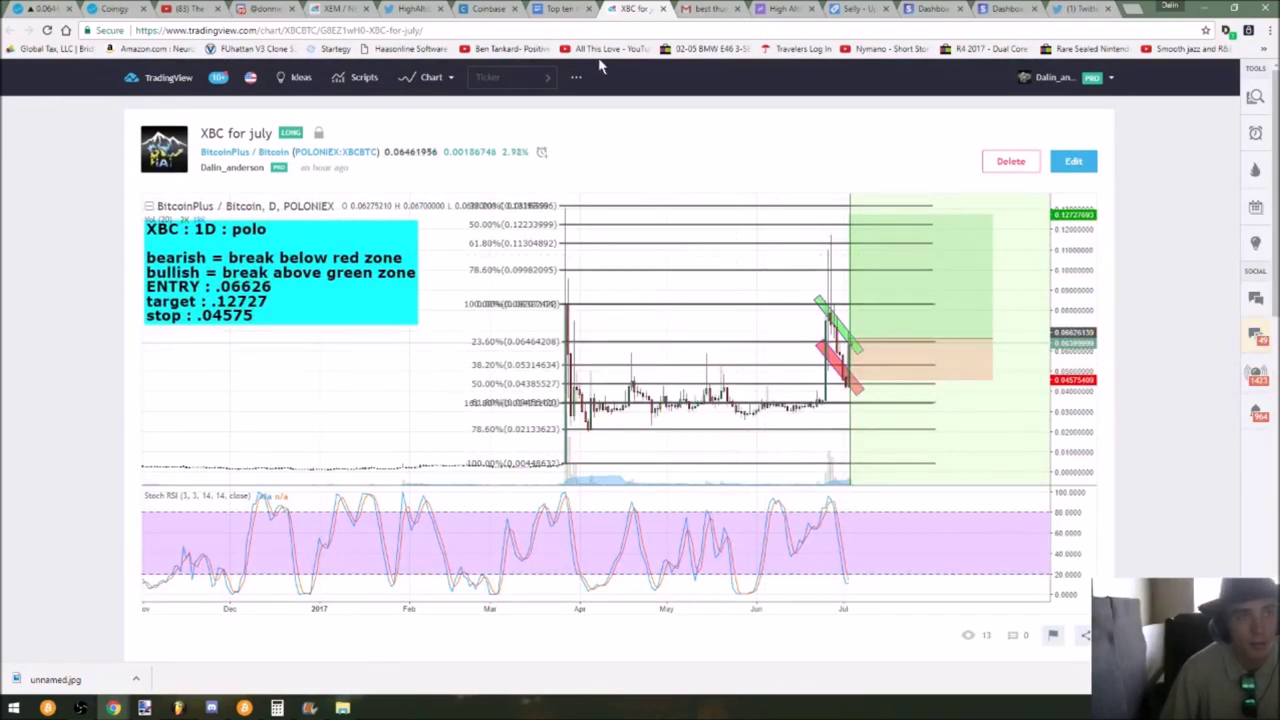
click(663, 12)
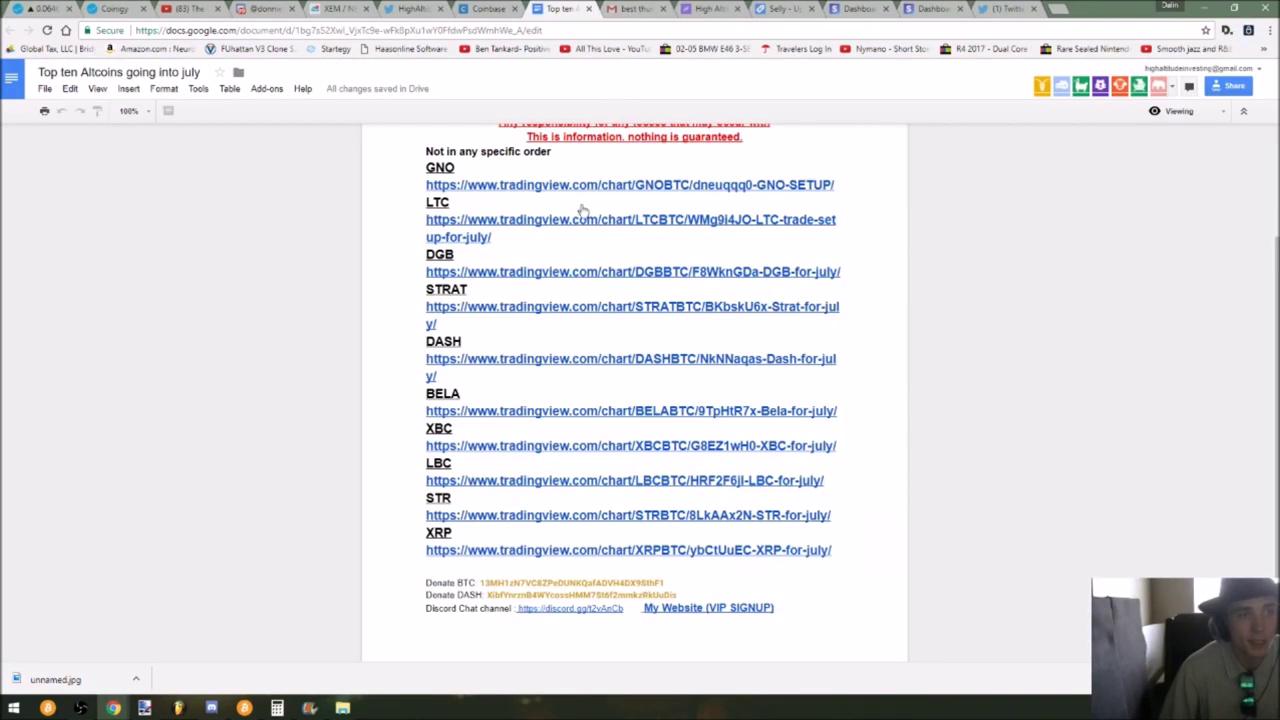
ctrl+click(471, 485)
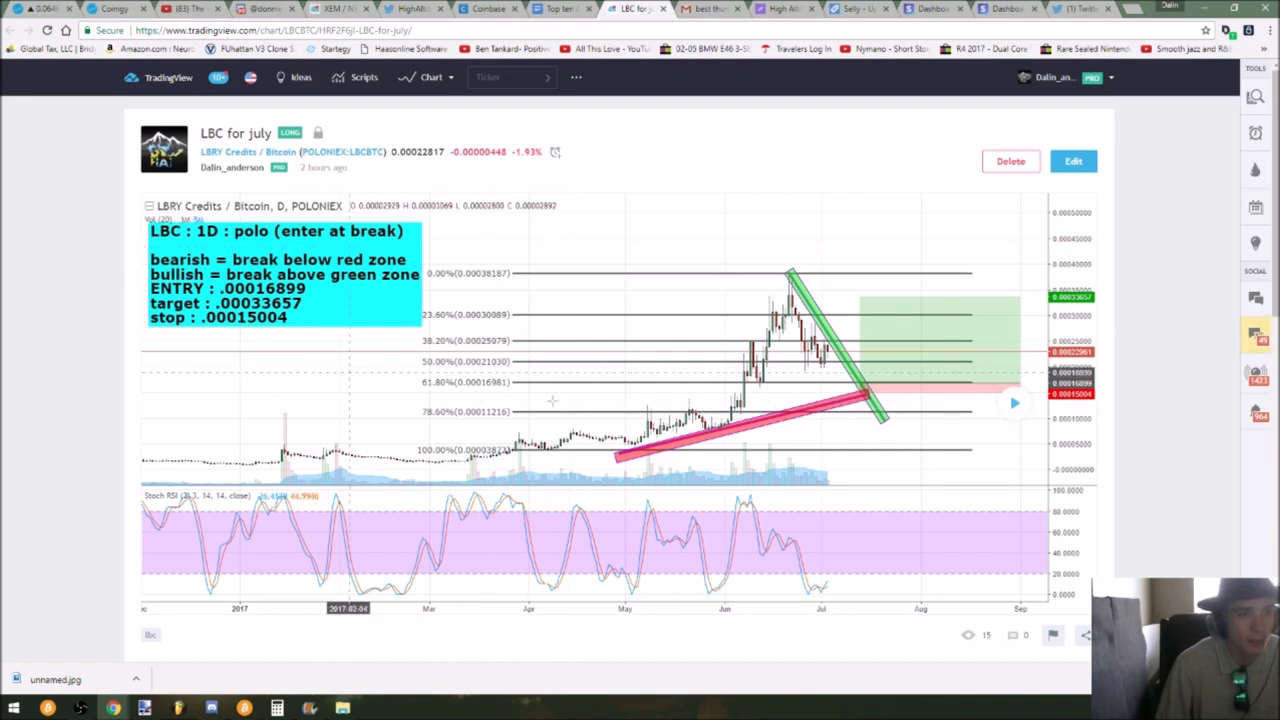
click(664, 9)
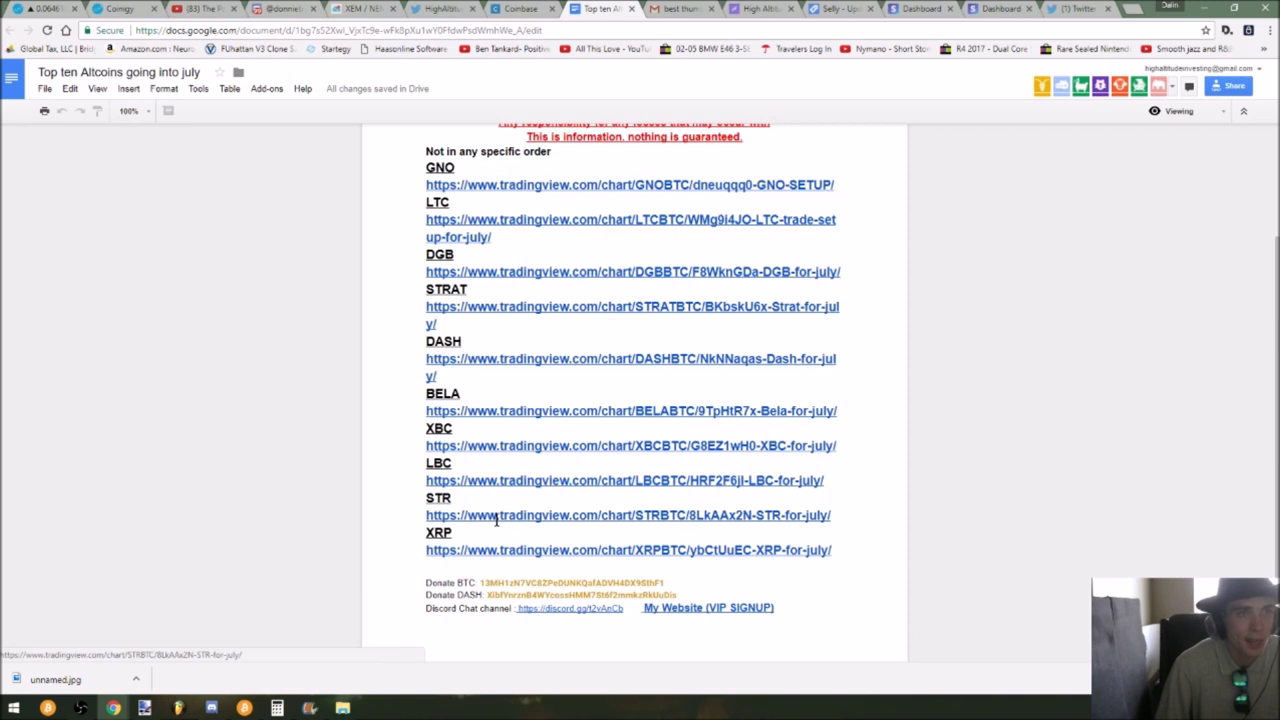
Review and close the STR for July chart, then open the XRP chart in a new tab
ctrl+click(559, 525)
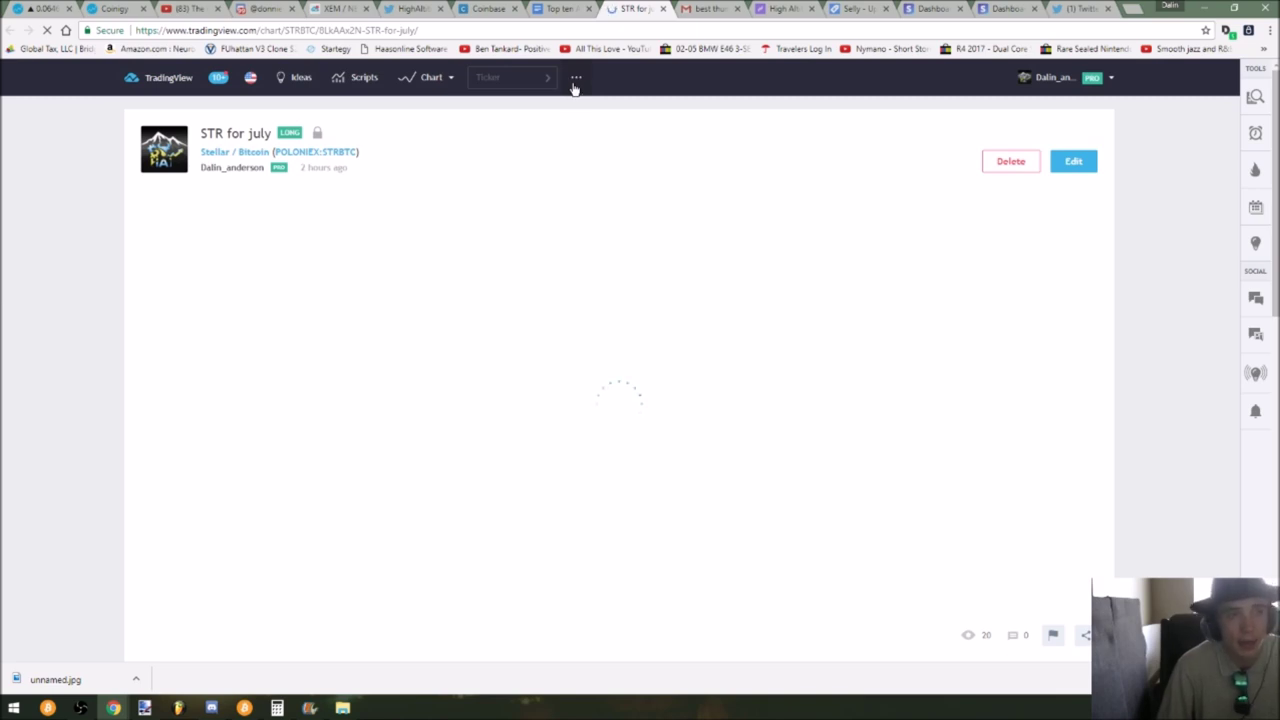
scroll(573, 200, down, 2)
scroll(836, 304, up, 2)
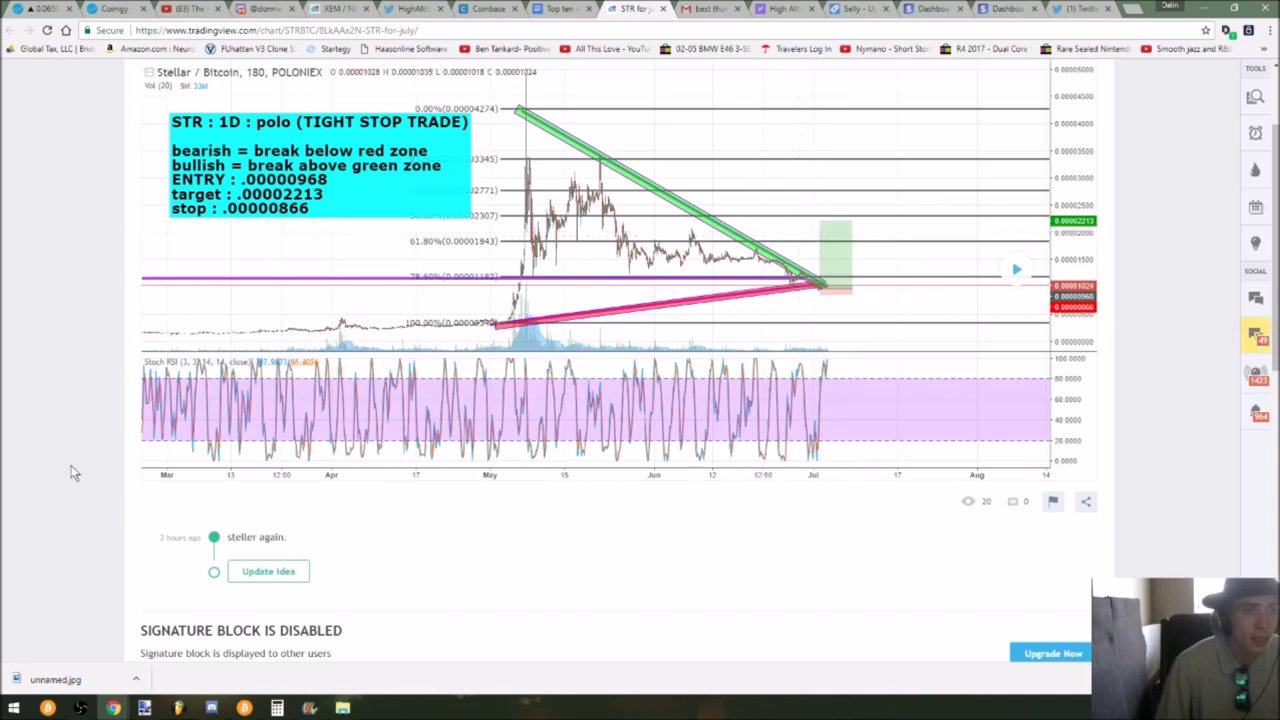
scroll(137, 482, up, 3)
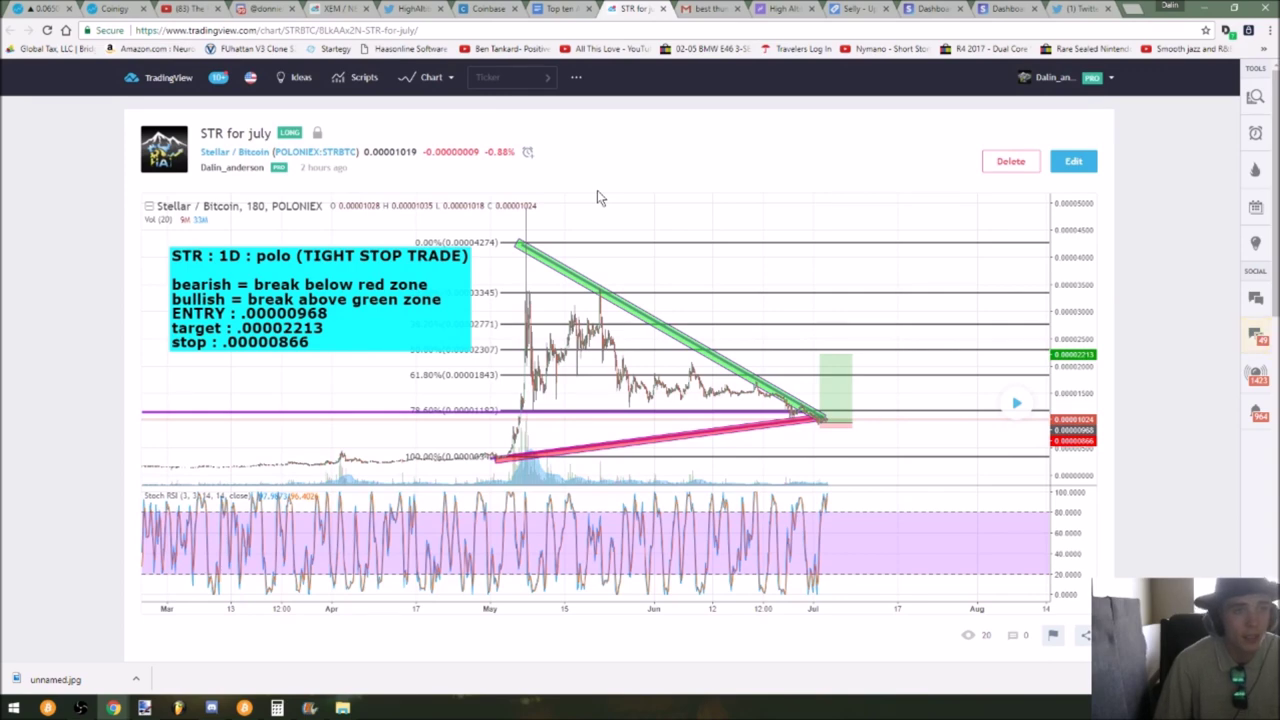
click(663, 9)
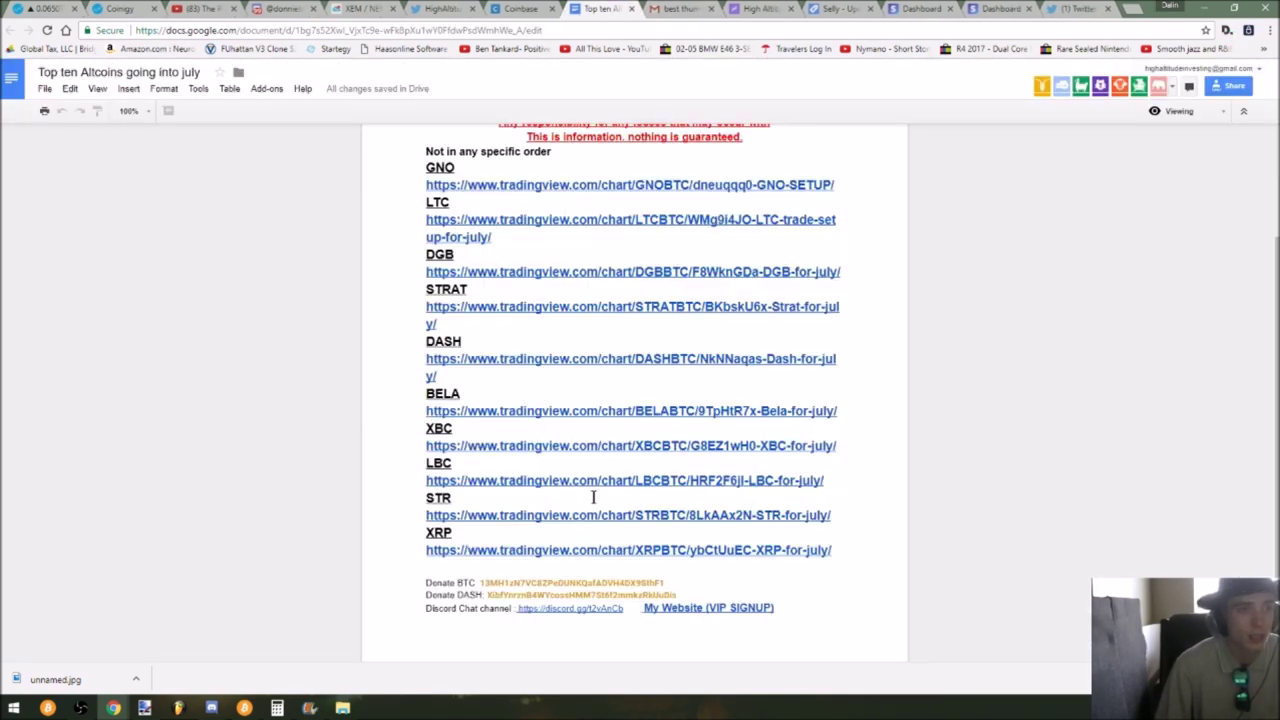
ctrl+click(577, 551)
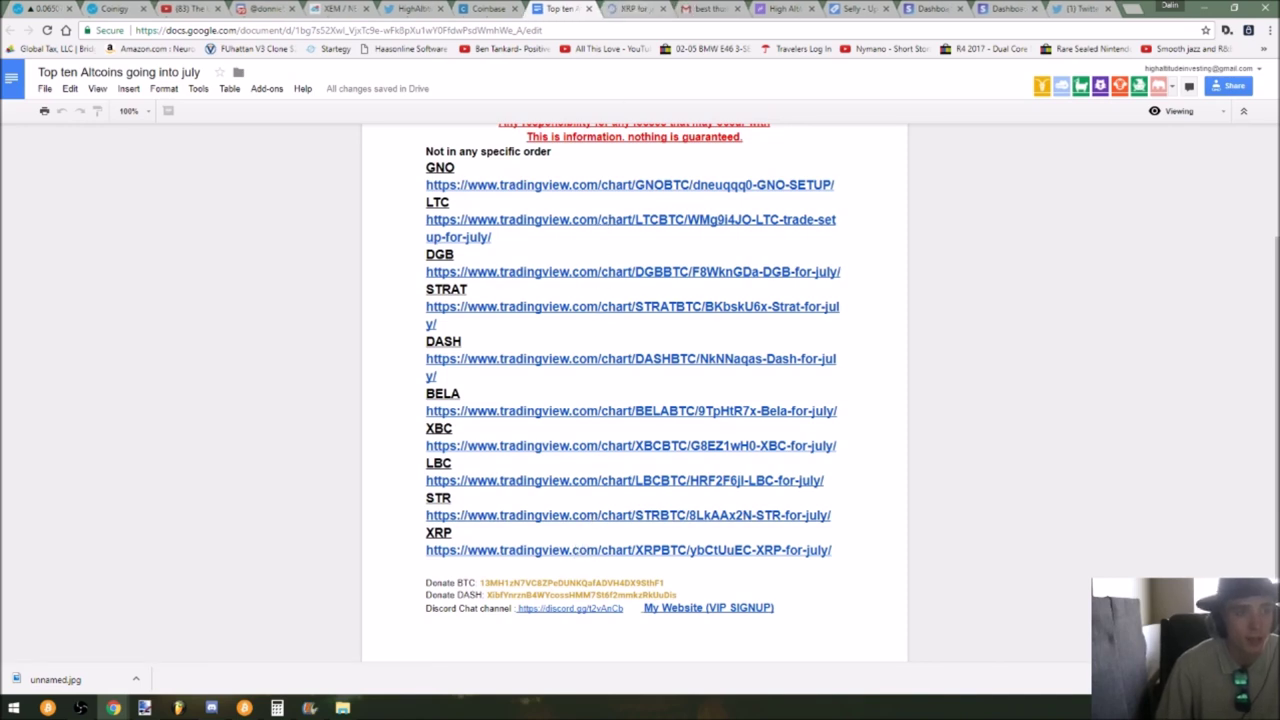
click(625, 9)
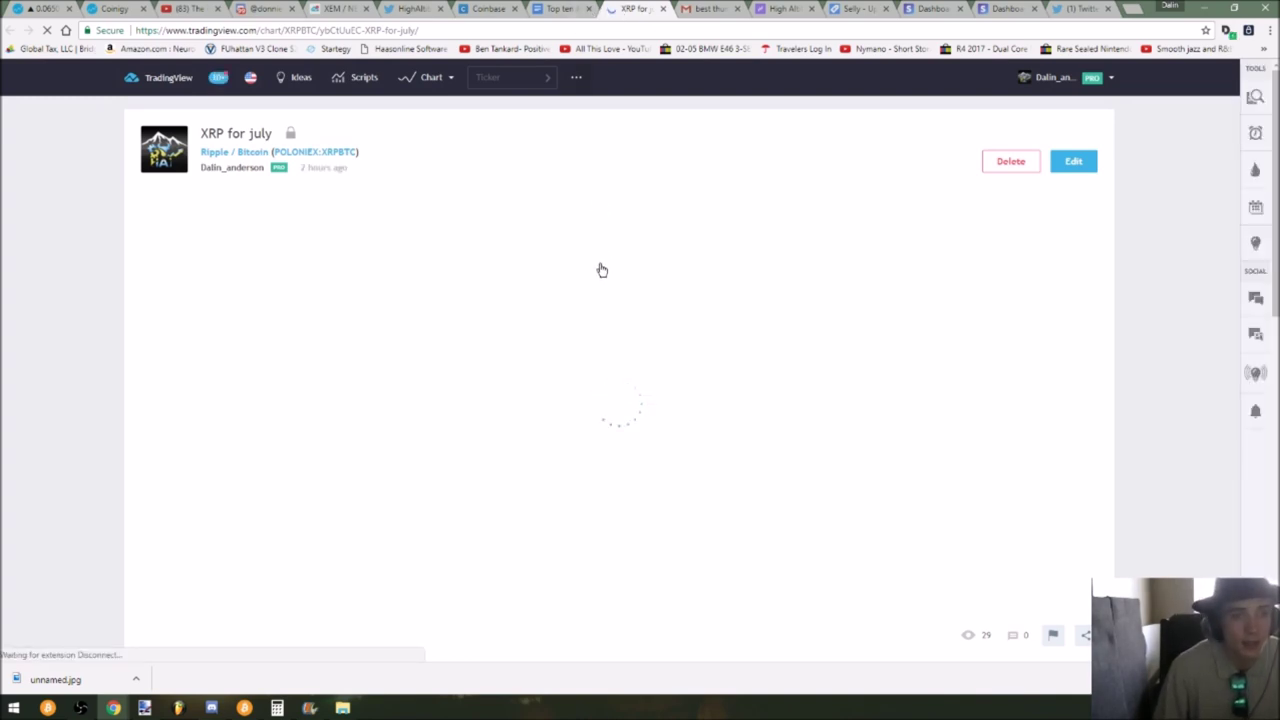
scroll(640, 360, down, 1)
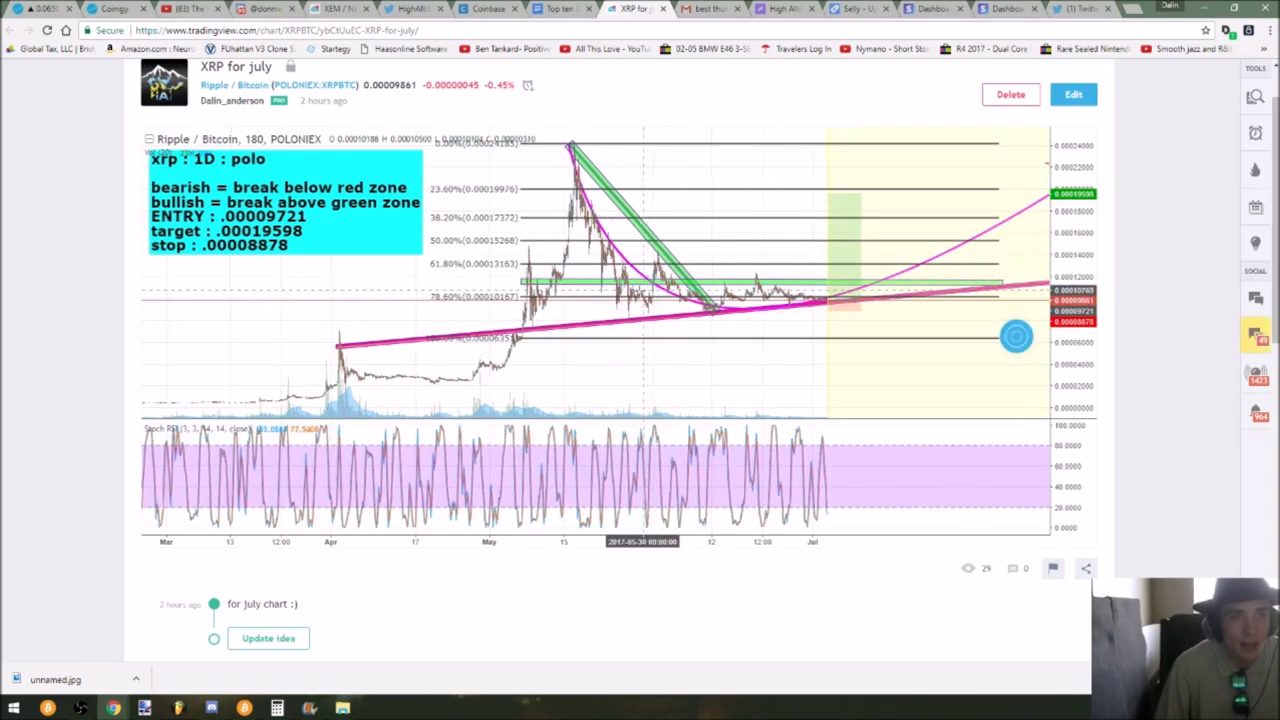
scroll(887, 450, down, 8)
scroll(887, 450, up, 5)
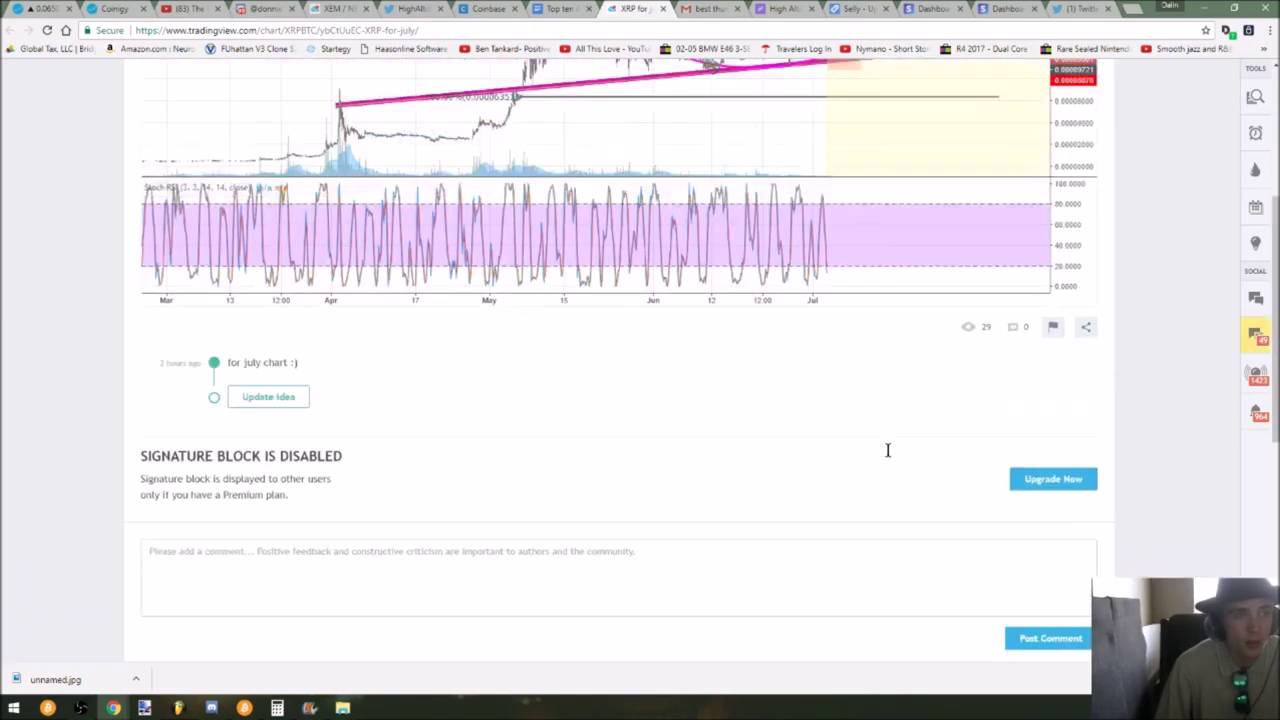
scroll(887, 450, up, 2)
scroll(887, 450, up, 4)
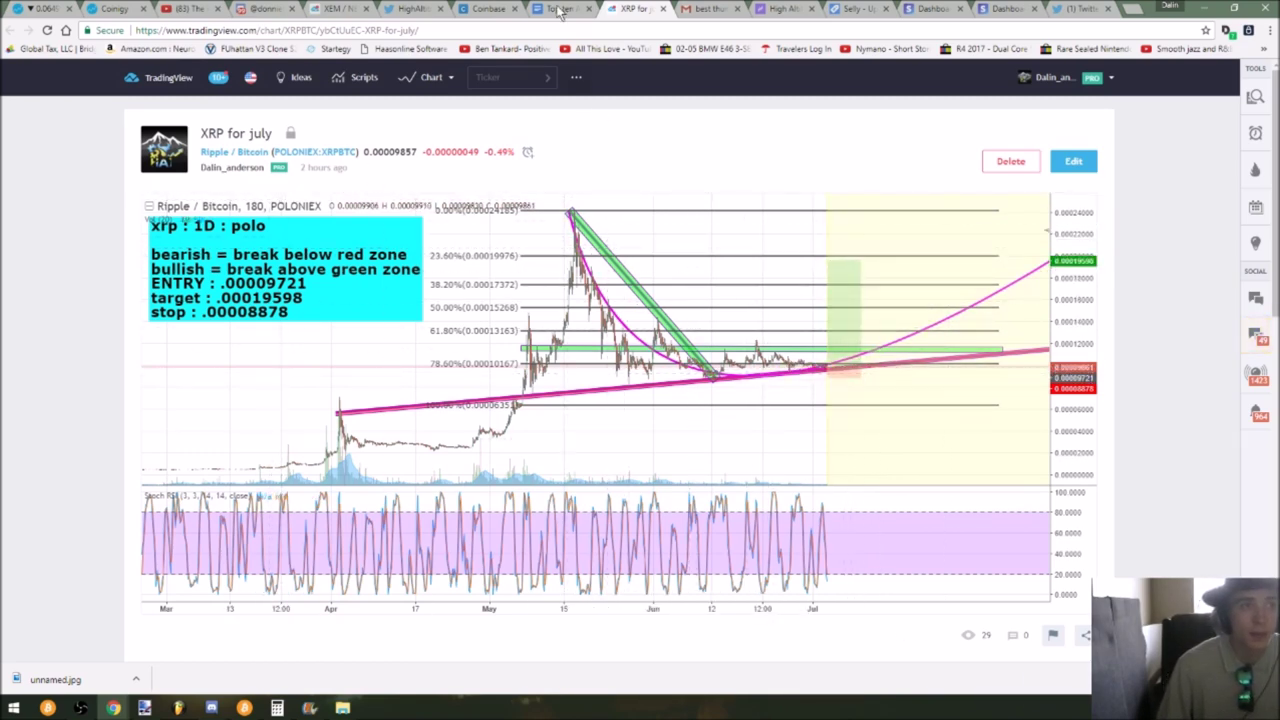
Return to the 'Top ten Altcoins going into july' document tab
click(562, 8)
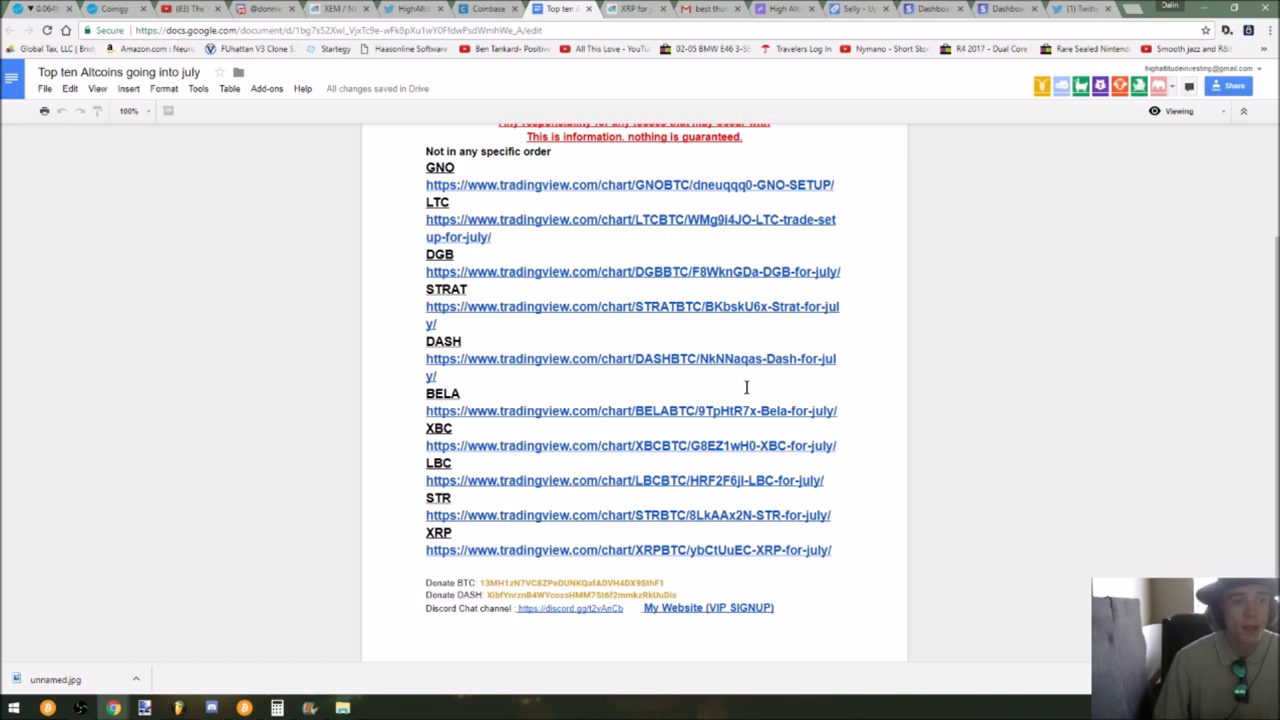